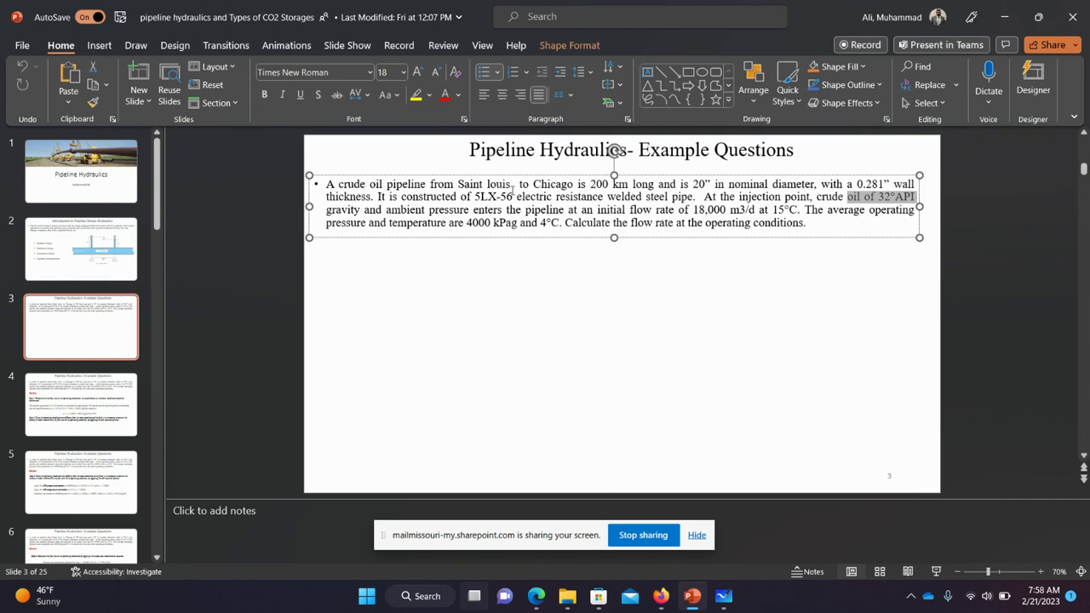
Draw two long parallel horizontal lines as the pipe walls on the Whiteboard canvas
{"action": "left_click", "coordinate": [724, 596]}
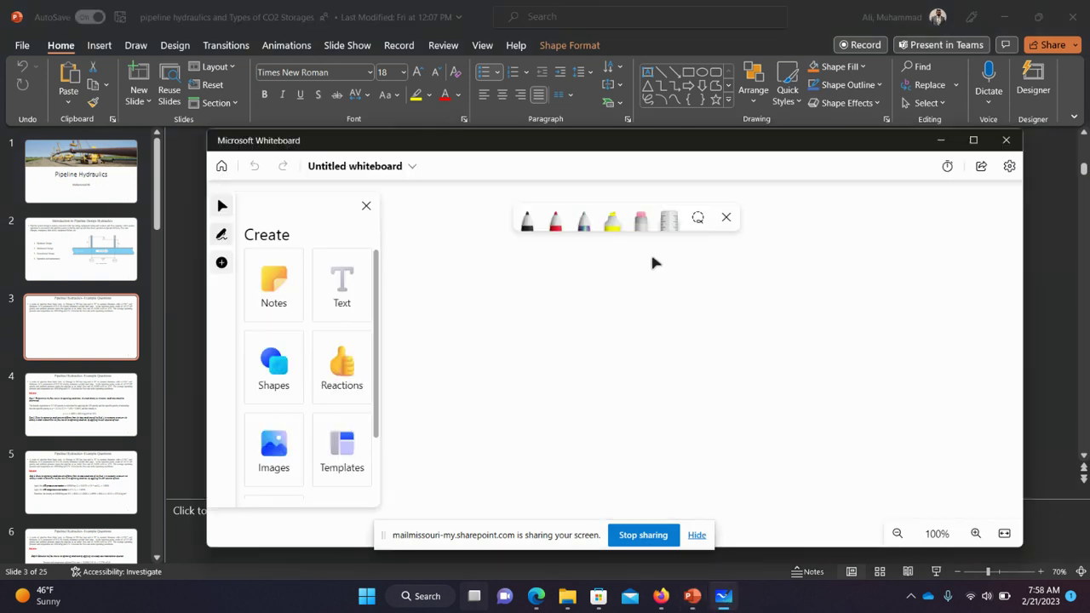
{"action": "left_click_drag", "start_coordinate": [667, 184], "coordinate": [668, 271]}
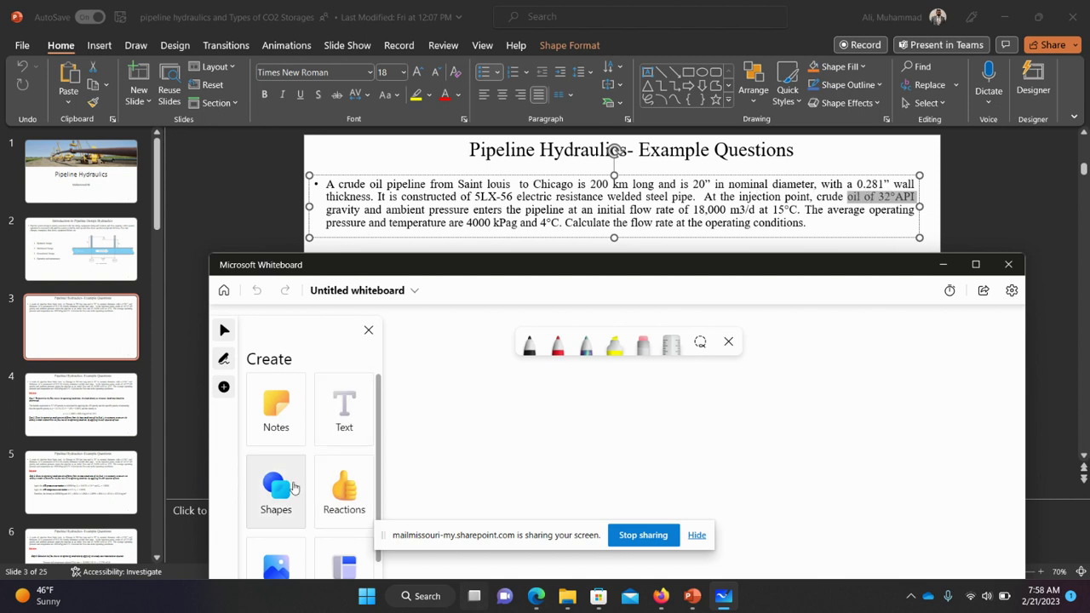
{"action": "left_click", "coordinate": [274, 498]}
{"action": "left_click", "coordinate": [266, 527]}
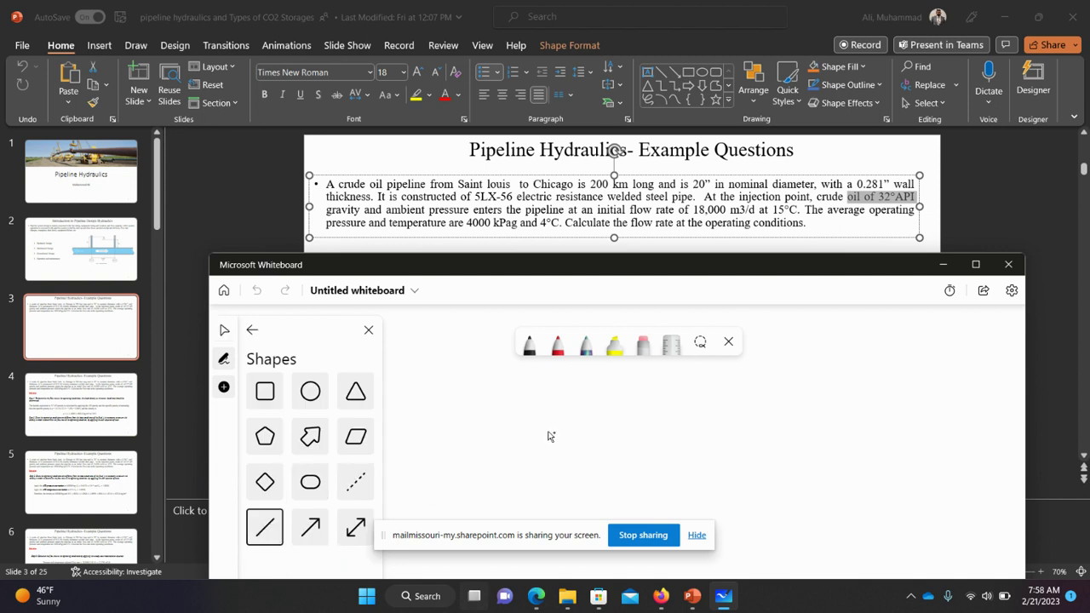
{"action": "left_click_drag", "start_coordinate": [525, 426], "coordinate": [690, 431]}
{"action": "left_click_drag", "start_coordinate": [835, 428], "coordinate": [926, 426]}
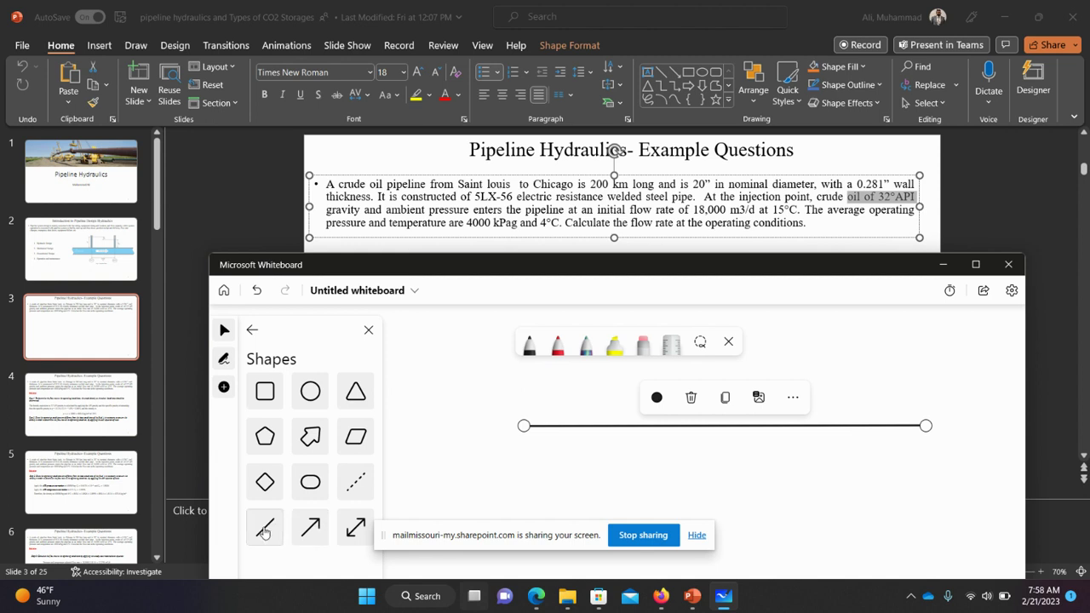
{"action": "left_click", "coordinate": [622, 459]}
{"action": "mouse_move", "coordinate": [525, 475]}
{"action": "left_mouse_down"}
{"action": "mouse_move", "coordinate": [763, 468]}
{"action": "mouse_move", "coordinate": [907, 486]}
{"action": "mouse_move", "coordinate": [922, 474]}
{"action": "left_mouse_up"}
Draw a double-headed length arrow spanning the pipe just above the top wall
{"action": "left_click", "coordinate": [353, 534]}
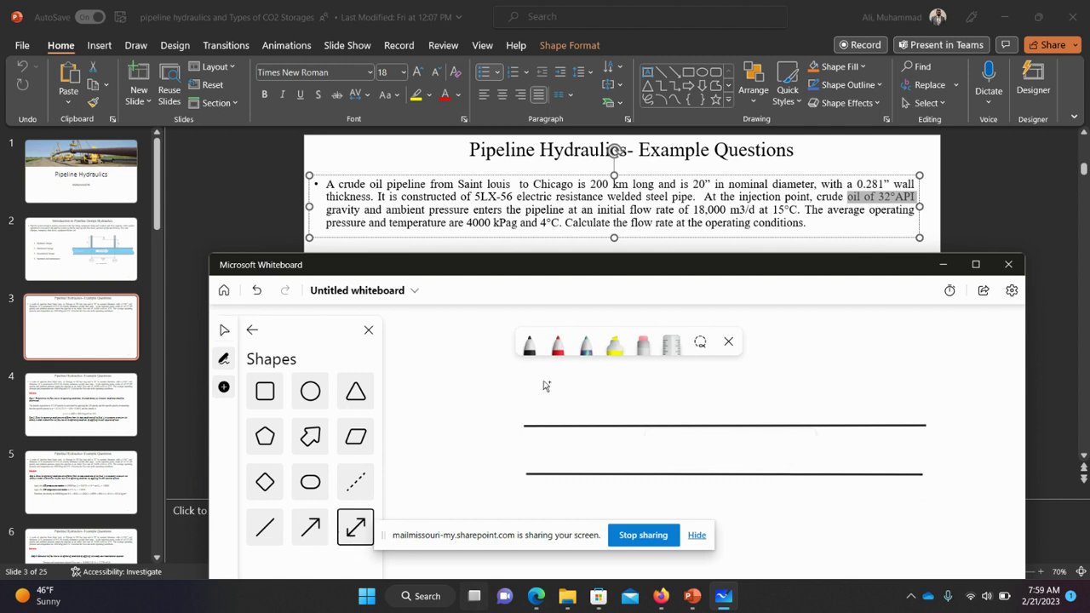
{"action": "left_click_drag", "start_coordinate": [523, 378], "coordinate": [918, 376]}
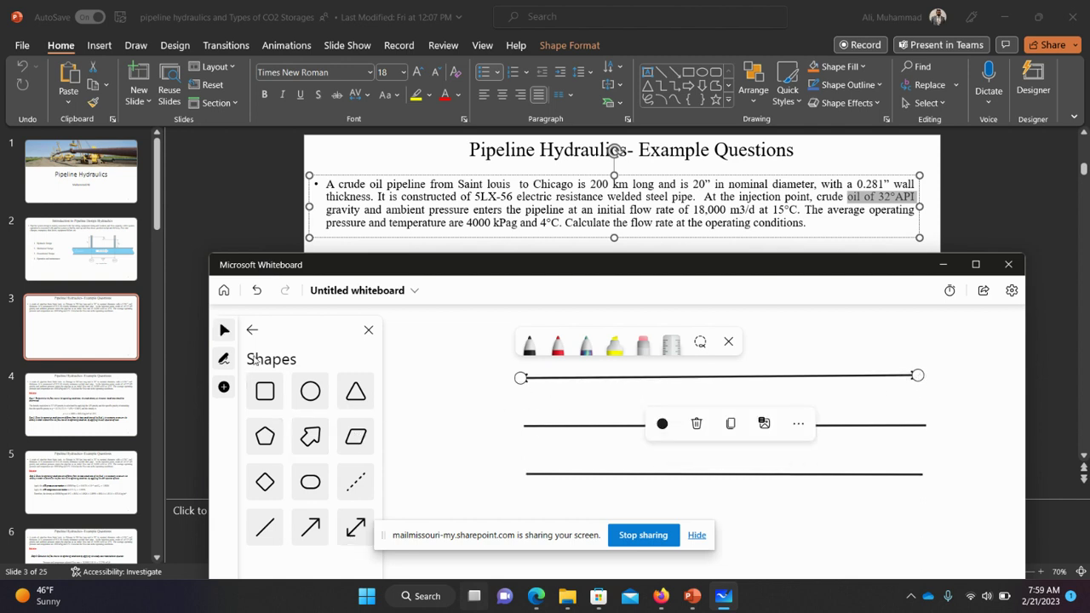
{"action": "left_click", "coordinate": [251, 331]}
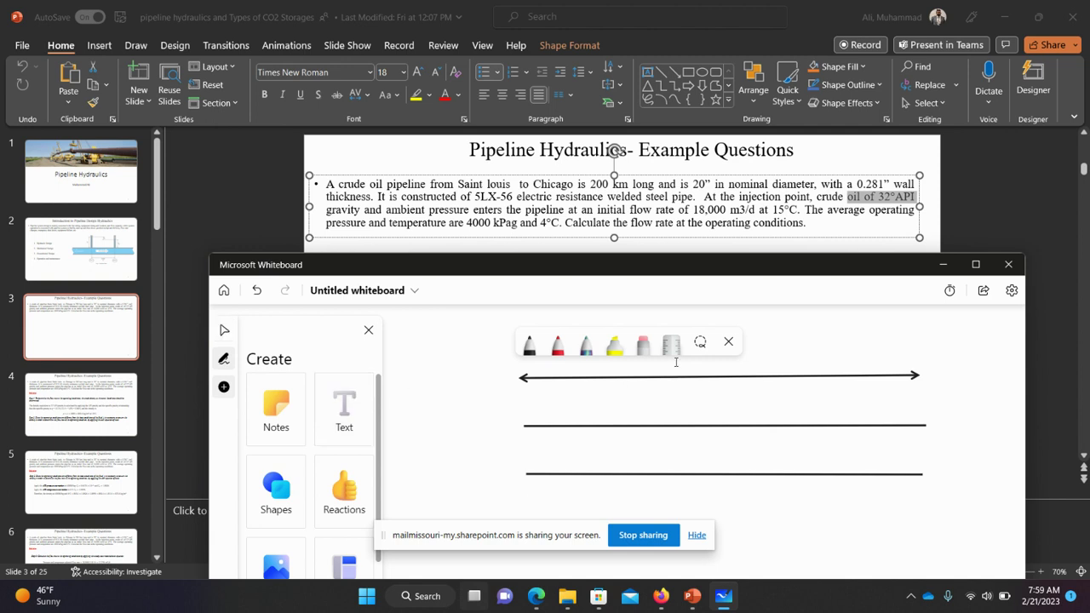
Paste a '200' text label over the length arrow and extend it to '200 KM'
{"action": "key", "text": "ctrl+v"}
{"action": "left_click", "coordinate": [733, 371]}
{"action": "type", "text": "KM"}
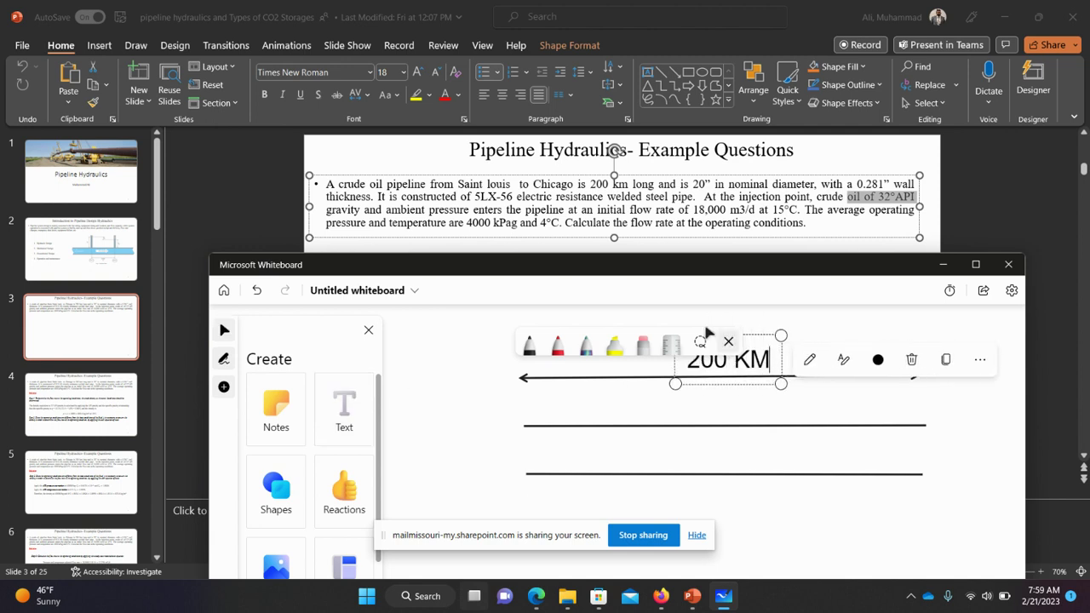
{"action": "left_click", "coordinate": [739, 387]}
{"action": "left_click", "coordinate": [735, 373]}
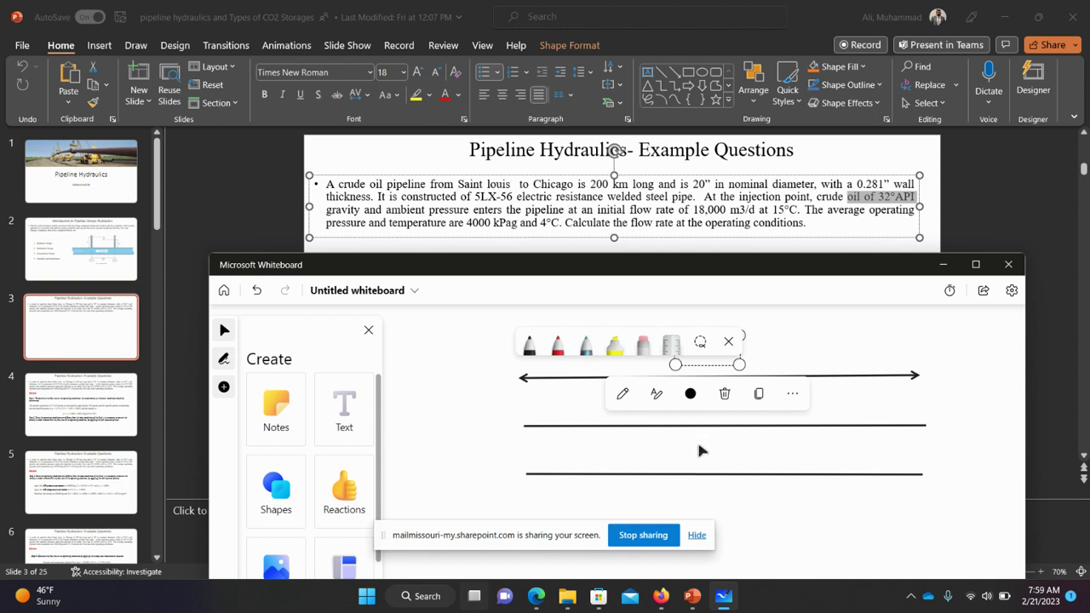
{"action": "left_click", "coordinate": [971, 379]}
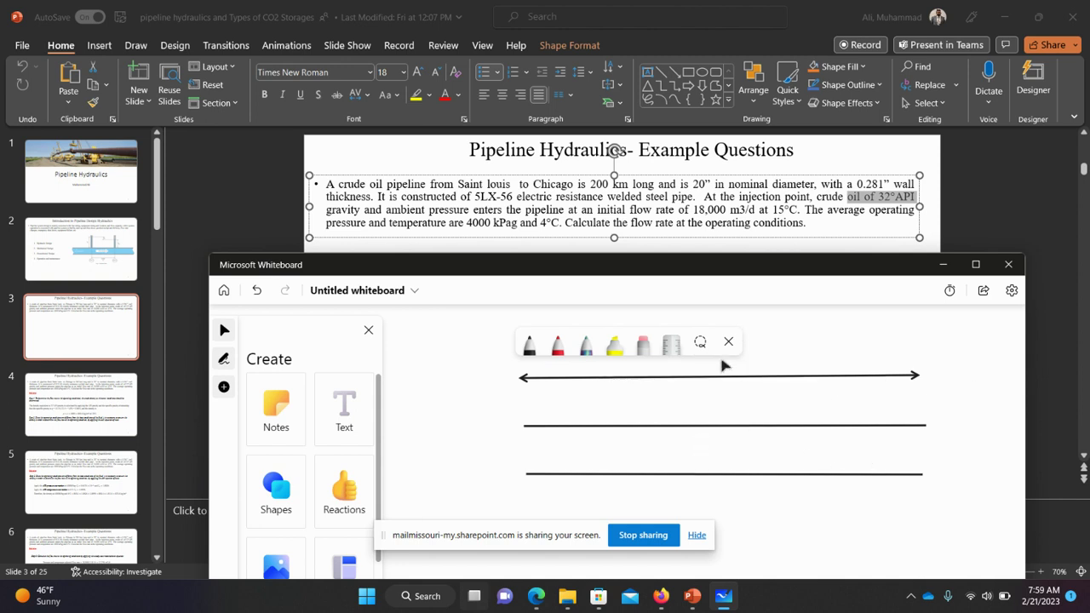
{"action": "left_click_drag", "start_coordinate": [781, 260], "coordinate": [781, 245]}
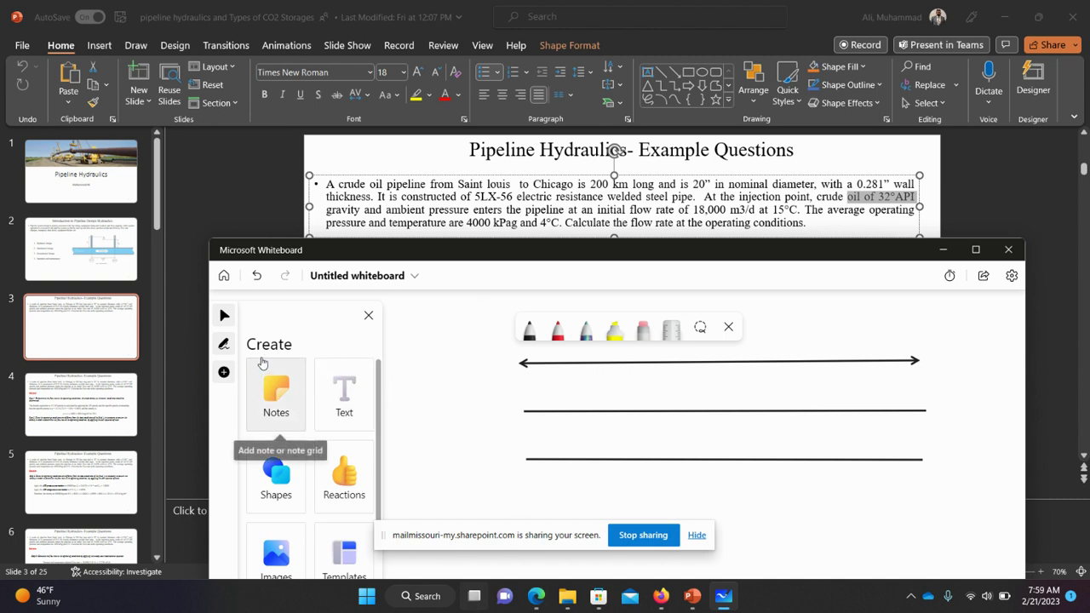
Draw a downward arrow onto the top pipe wall and an upward arrow under the bottom wall
{"action": "left_click", "coordinate": [276, 473]}
{"action": "left_click", "coordinate": [309, 512]}
{"action": "left_click_drag", "start_coordinate": [567, 384], "coordinate": [567, 413]}
{"action": "scroll", "coordinate": [564, 491], "scroll_direction": "down", "scroll_amount": 1}
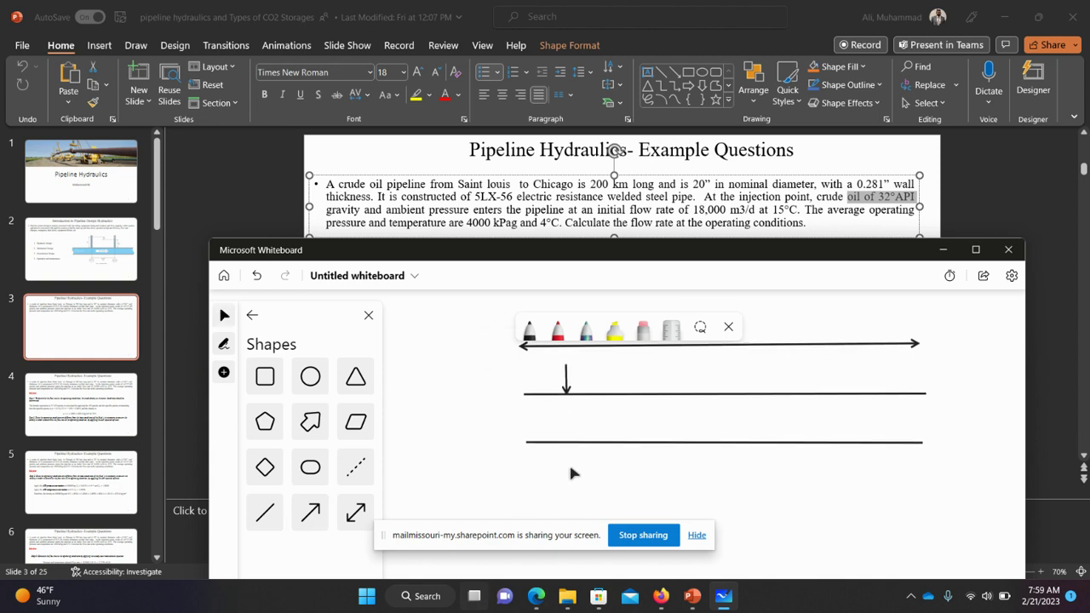
{"action": "left_click", "coordinate": [310, 511]}
{"action": "left_click_drag", "start_coordinate": [564, 480], "coordinate": [564, 452]}
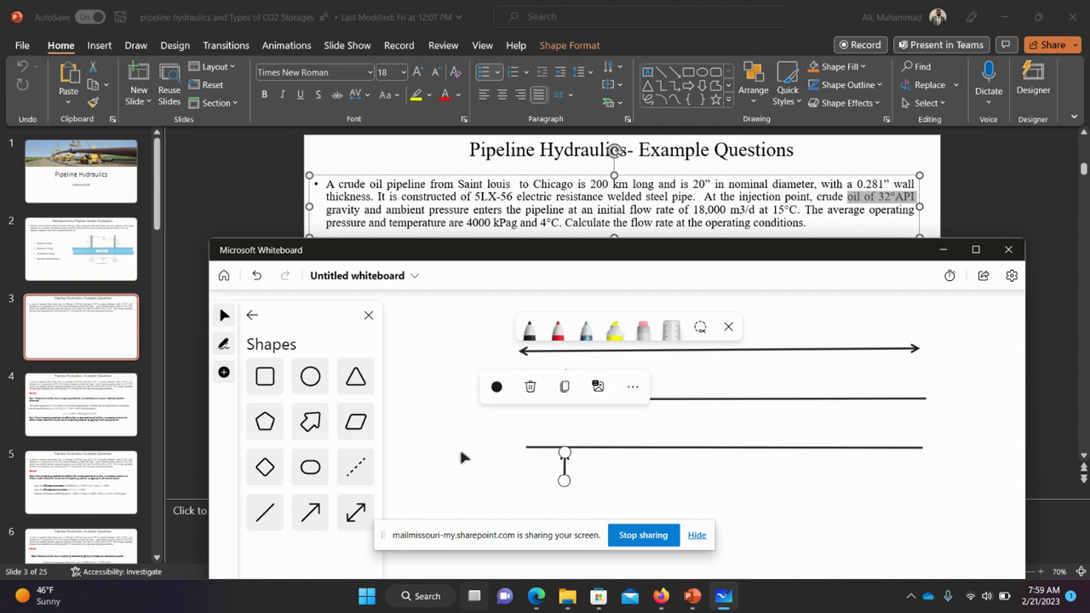
Add a small 'outside diameter' text label beside the downward arrow
{"action": "left_click", "coordinate": [252, 315]}
{"action": "left_click", "coordinate": [342, 396]}
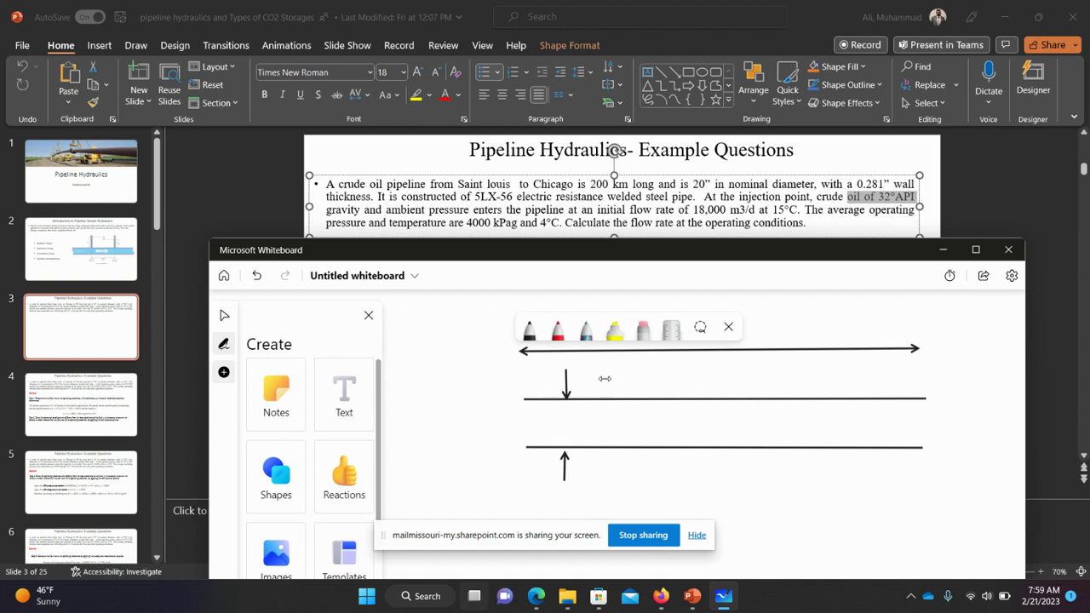
{"action": "left_click", "coordinate": [591, 380]}
{"action": "type", "text": "outside "}
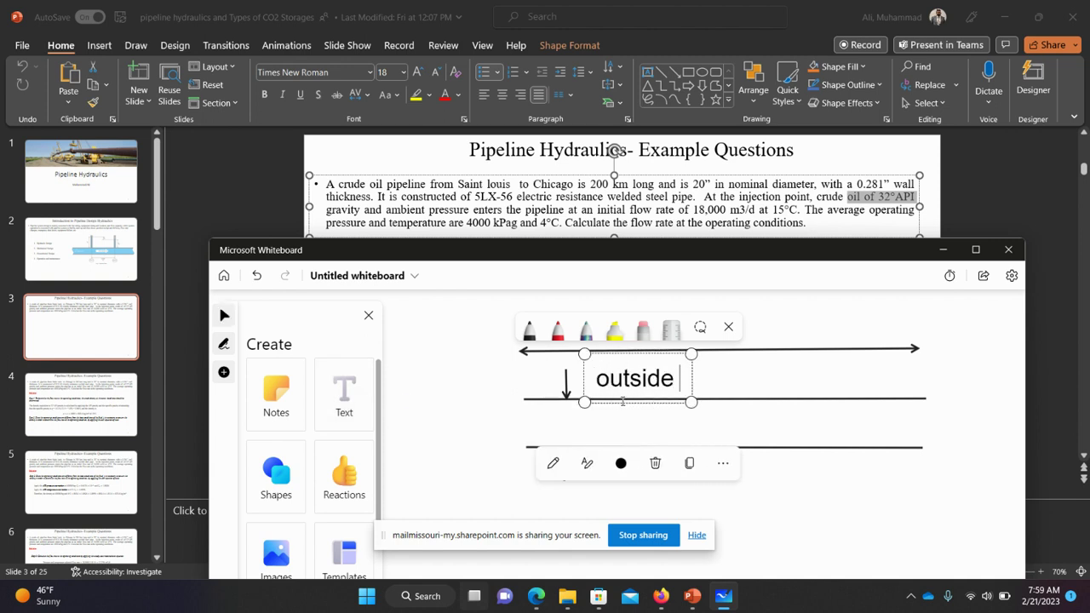
{"action": "type", "text": "diameter"}
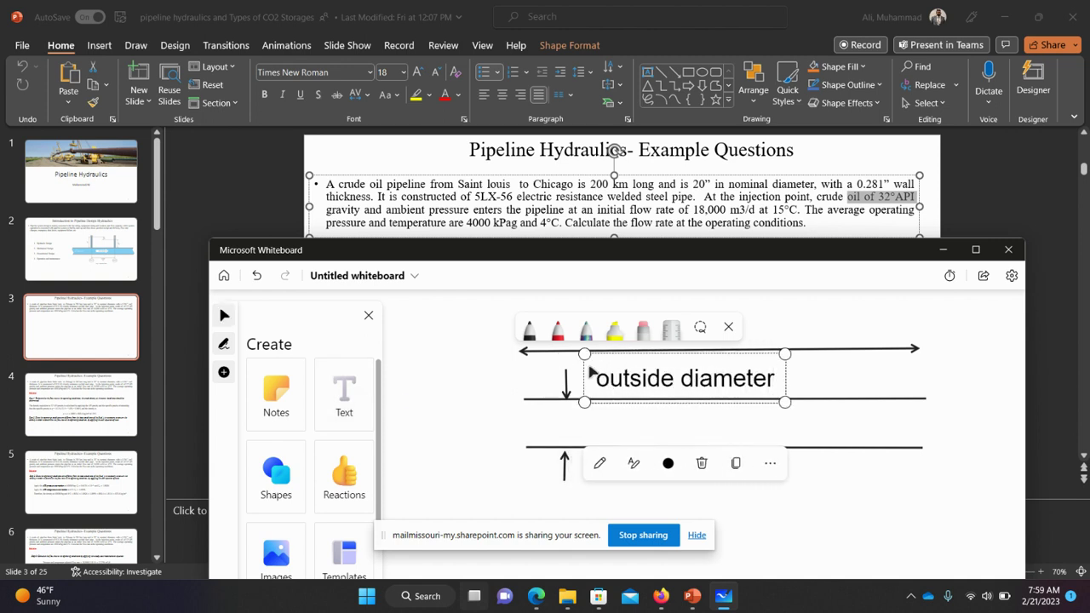
{"action": "left_click_drag", "start_coordinate": [784, 401], "coordinate": [648, 368]}
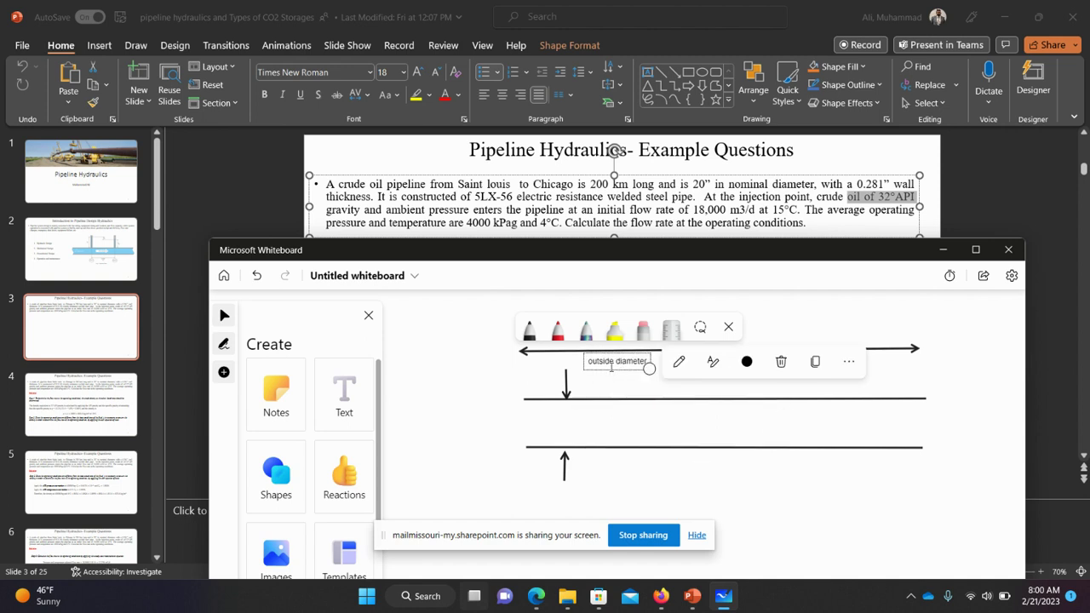
{"action": "scroll", "coordinate": [613, 377], "scroll_direction": "up", "scroll_amount": 1}
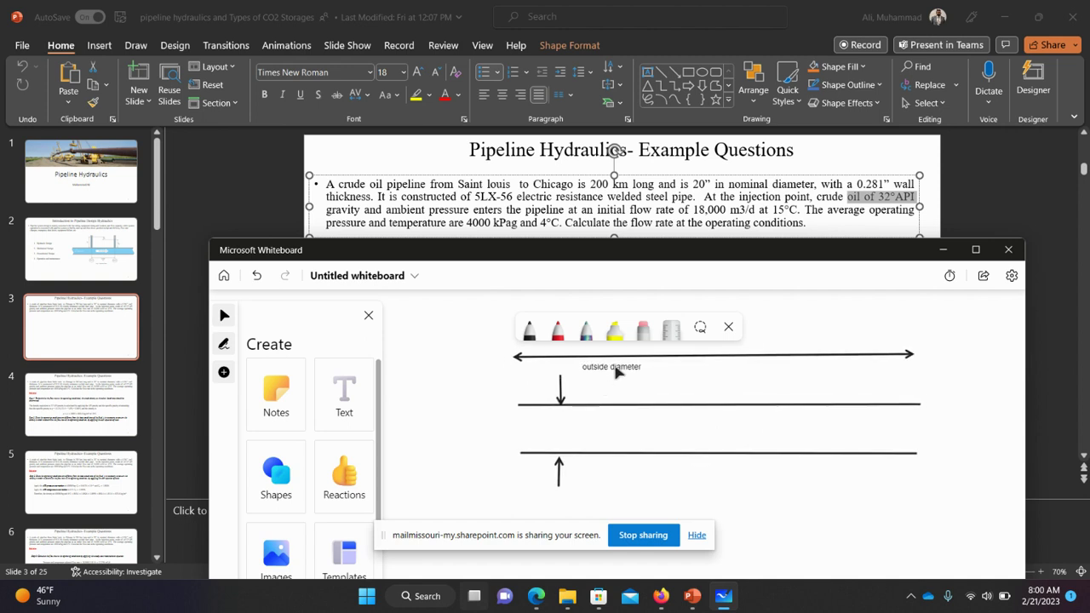
{"action": "left_click_drag", "start_coordinate": [617, 371], "coordinate": [600, 392]}
{"action": "left_click", "coordinate": [711, 391]}
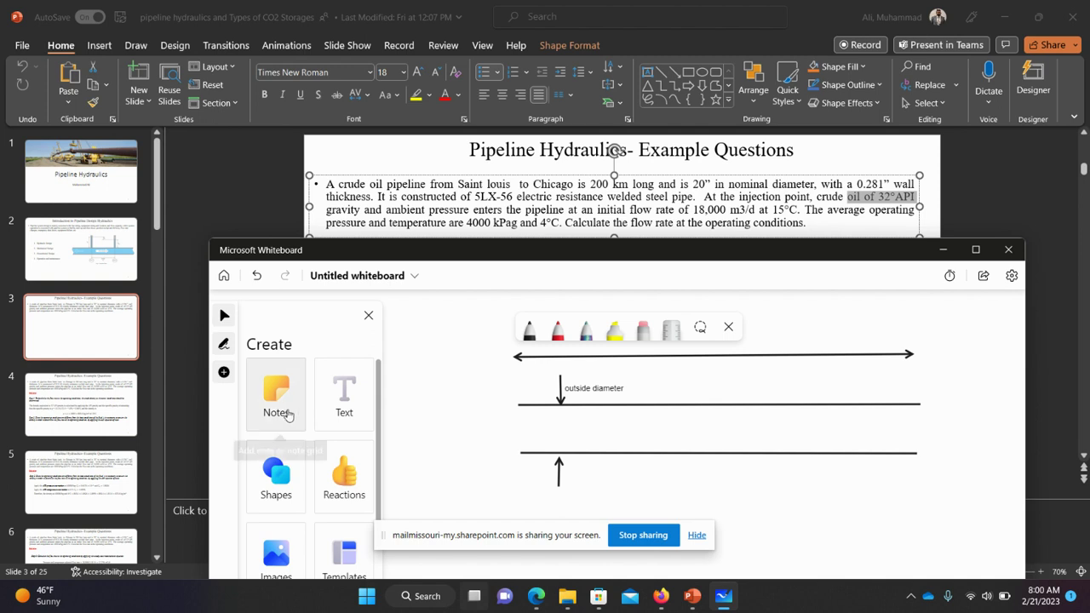
Draw opposing down and up arrows pinching the upper pipe wall at its right end
{"action": "left_click", "coordinate": [273, 500]}
{"action": "left_click", "coordinate": [310, 511]}
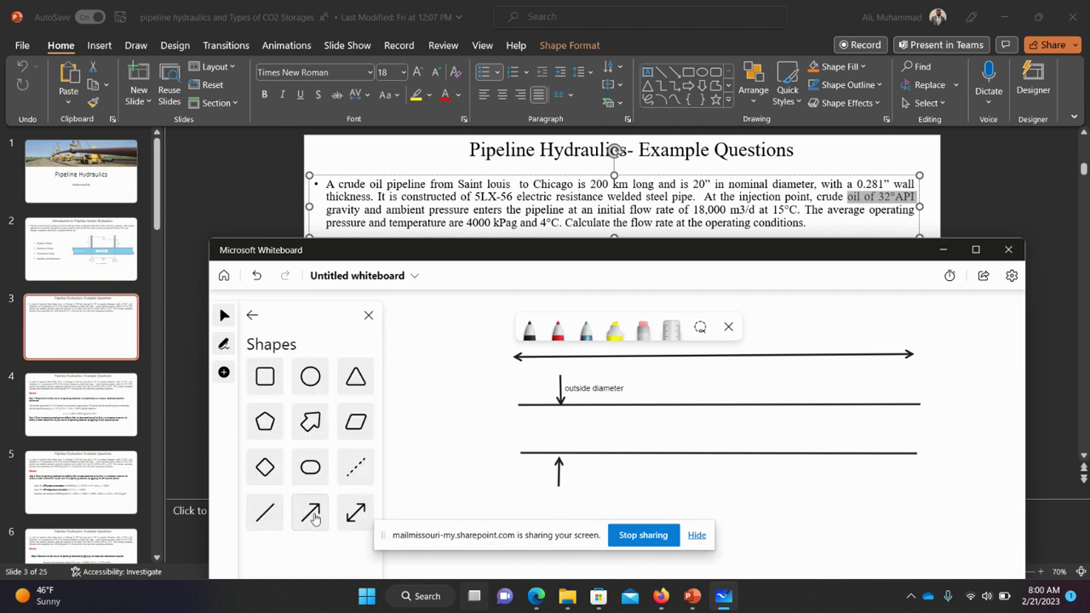
{"action": "left_click_drag", "start_coordinate": [784, 380], "coordinate": [784, 407]}
{"action": "scroll", "coordinate": [784, 407], "scroll_direction": "down", "scroll_amount": 1}
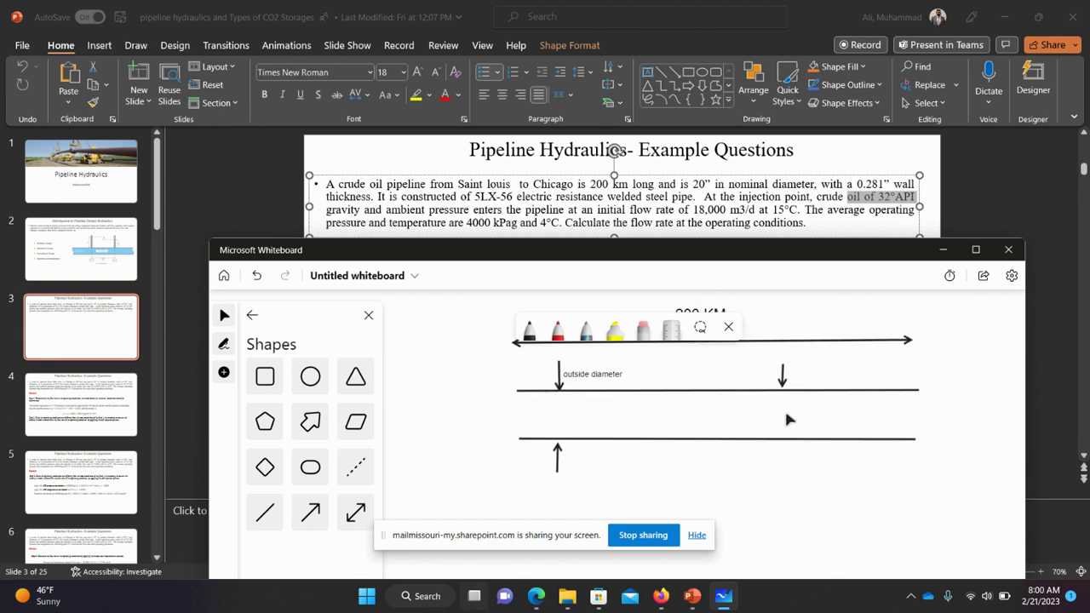
{"action": "left_click", "coordinate": [309, 511]}
{"action": "left_click_drag", "start_coordinate": [782, 425], "coordinate": [782, 405]}
{"action": "left_click", "coordinate": [252, 315]}
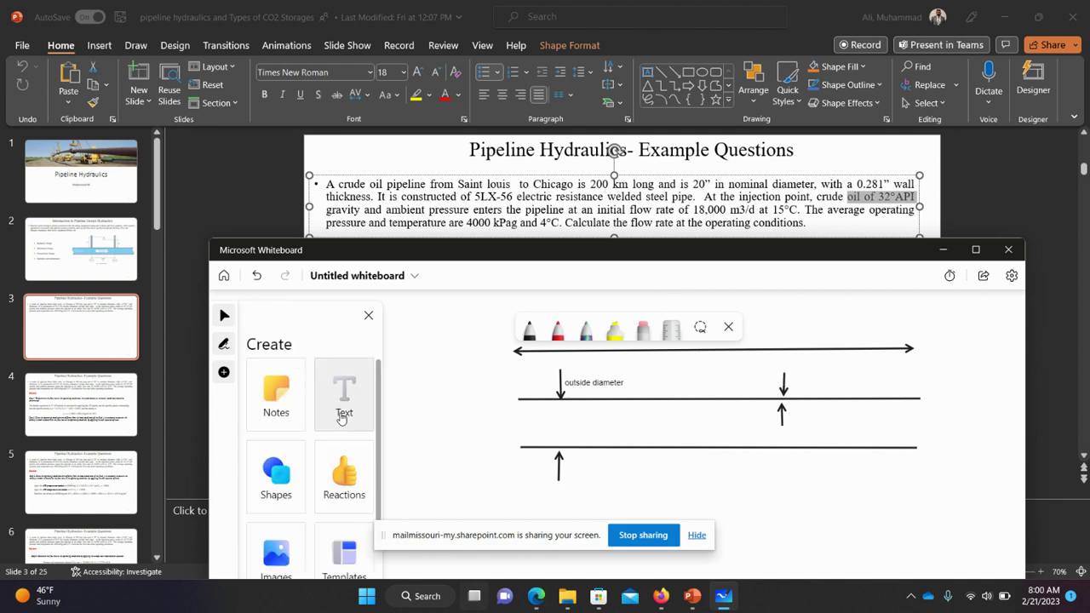
Add a 'wallthickennes' text label and position it beside the wall-thickness arrows
{"action": "left_click", "coordinate": [338, 411]}
{"action": "left_click", "coordinate": [843, 383]}
{"action": "type", "text": "wallthicken"}
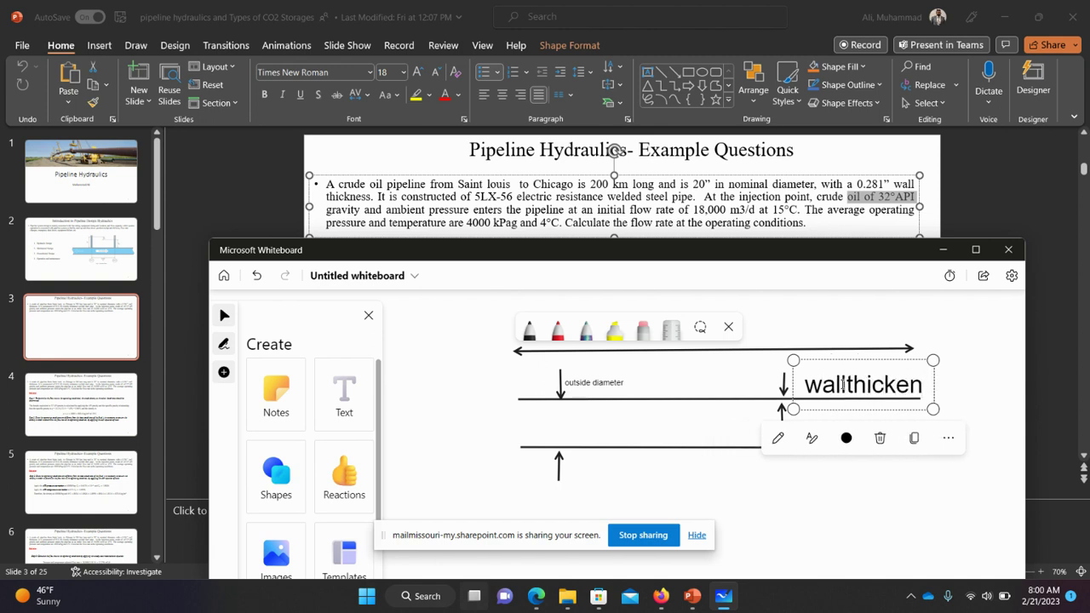
{"action": "type", "text": "nes"}
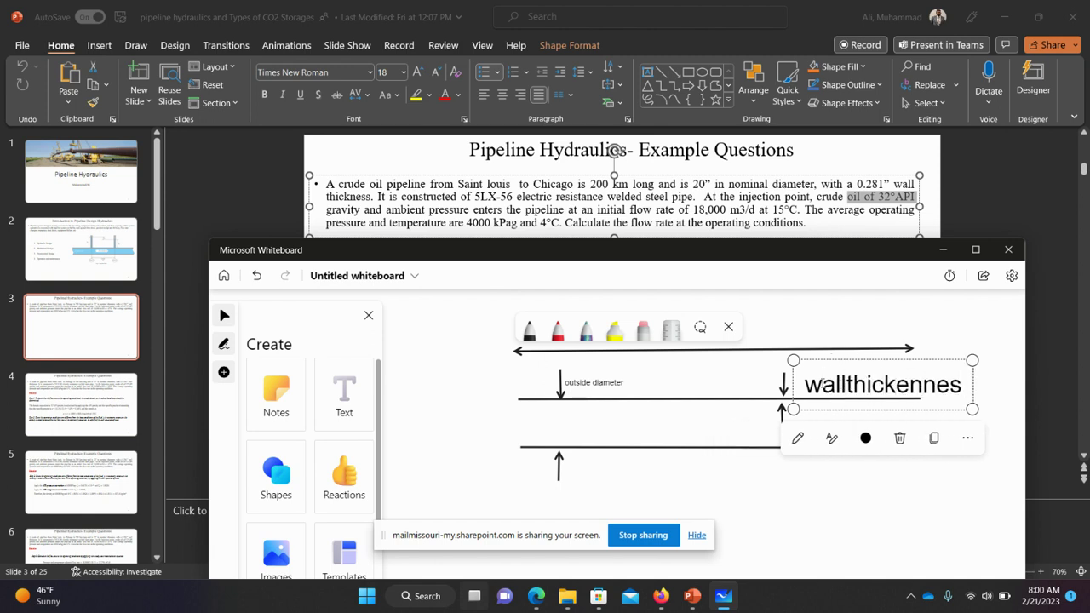
{"action": "left_click", "coordinate": [837, 396]}
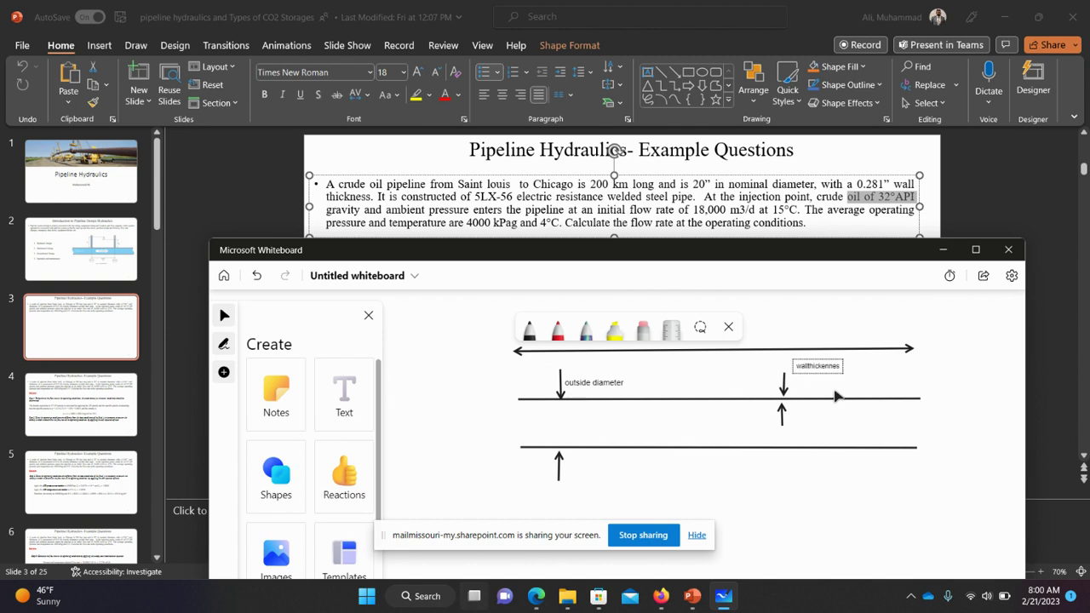
{"action": "left_click", "coordinate": [813, 365]}
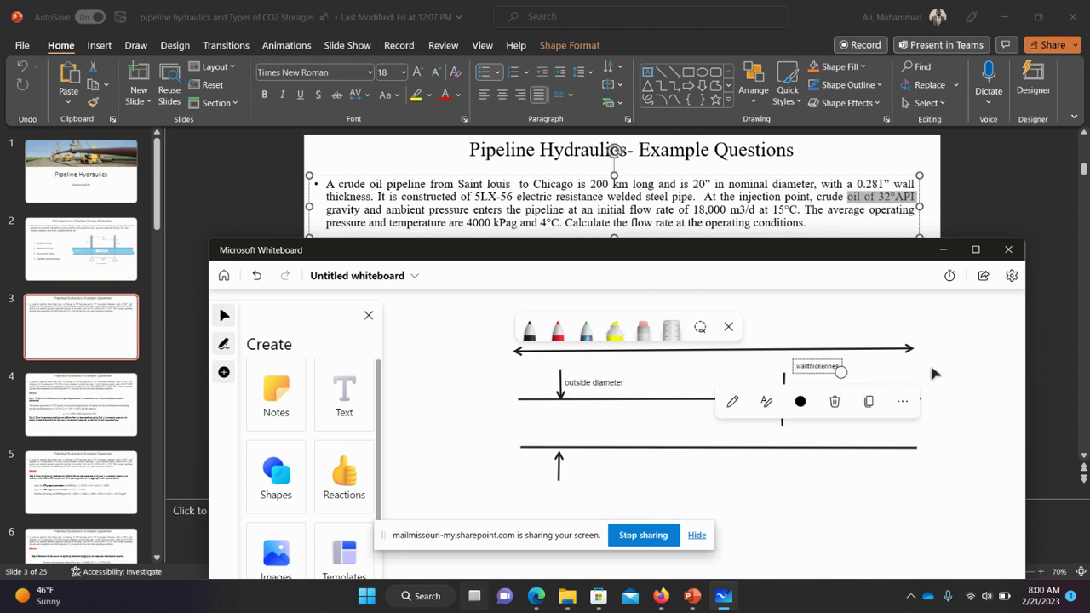
{"action": "left_click_drag", "start_coordinate": [813, 366], "coordinate": [813, 385]}
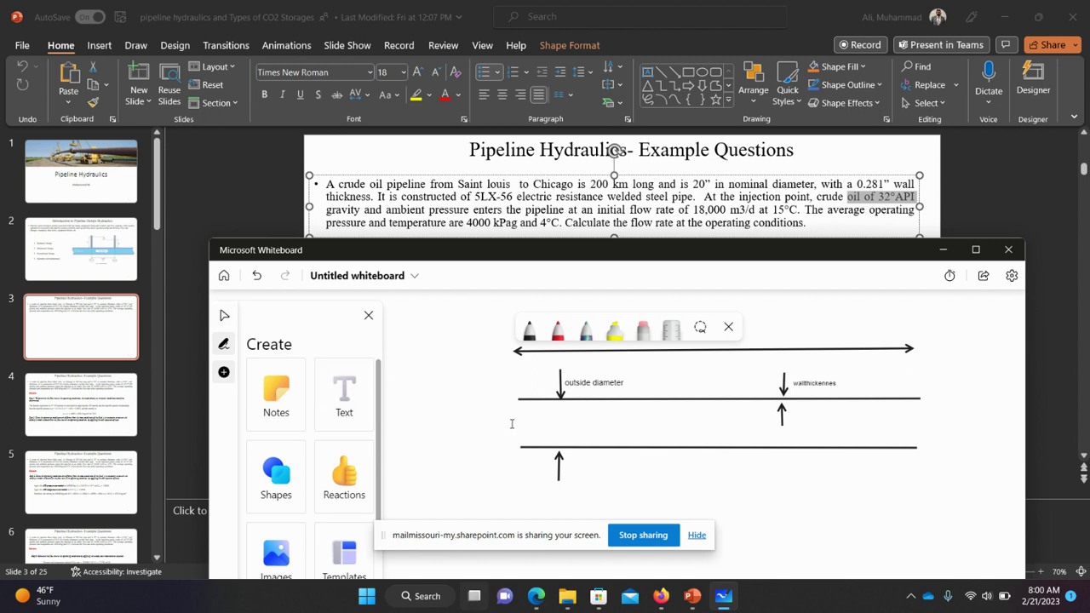
Add a small 'inlet' label at the pipe's left end
{"action": "left_click", "coordinate": [523, 423]}
{"action": "type", "text": "inlet"}
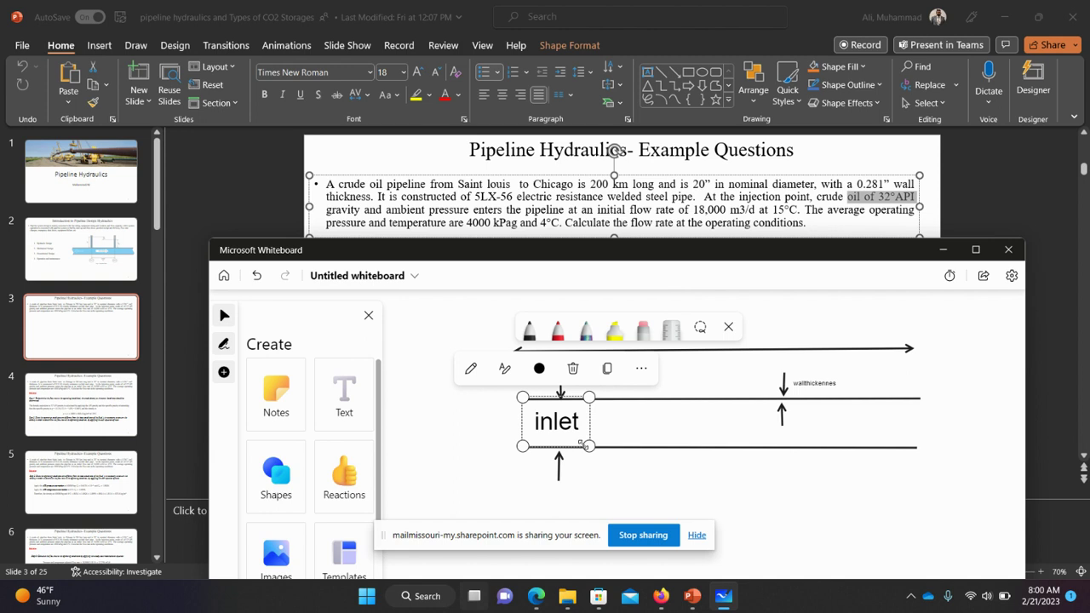
{"action": "left_click_drag", "start_coordinate": [588, 445], "coordinate": [558, 421]}
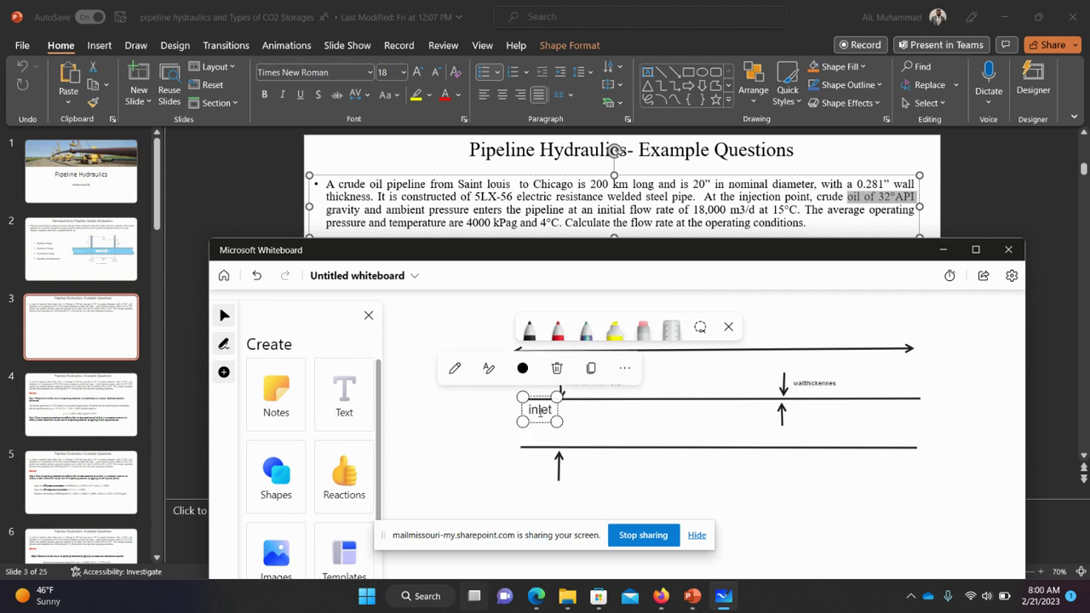
{"action": "left_click", "coordinate": [541, 401]}
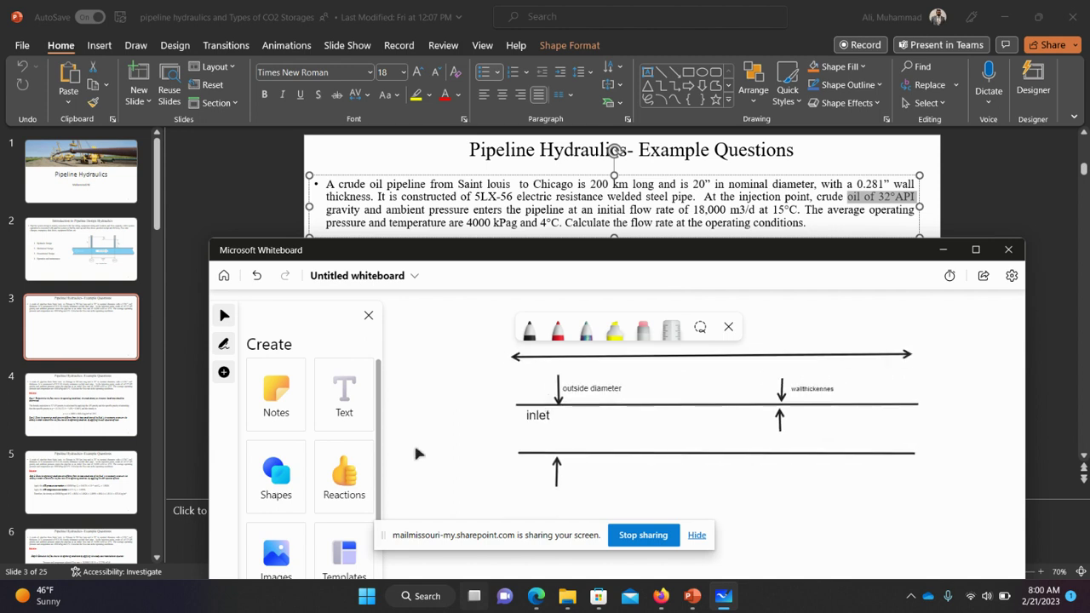
Add a small 'outlet' label at the pipe's right end
{"action": "double_click", "coordinate": [941, 429]}
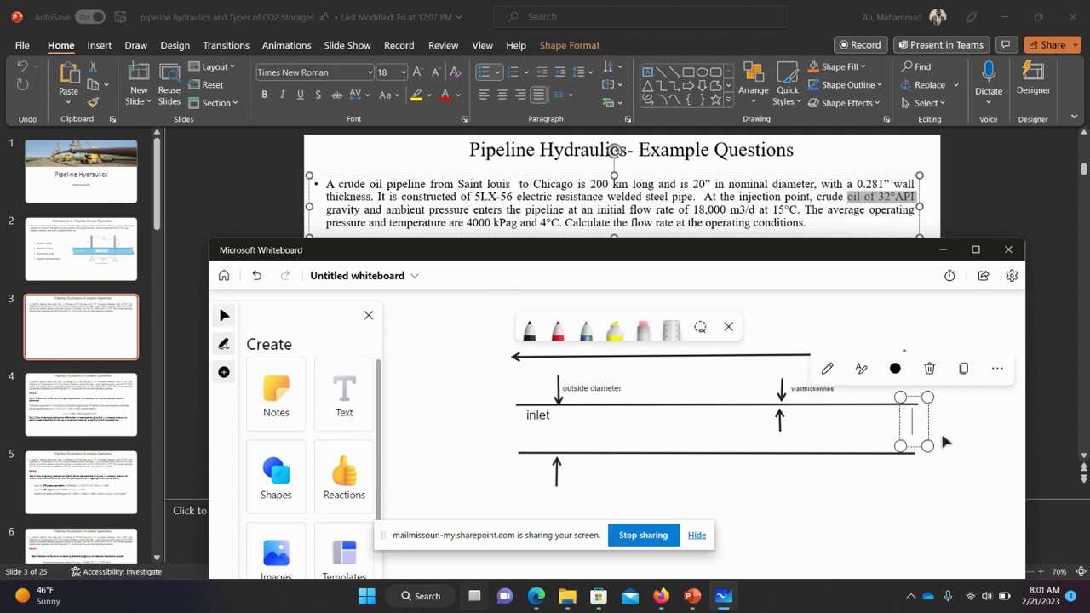
{"action": "type", "text": "outlet"}
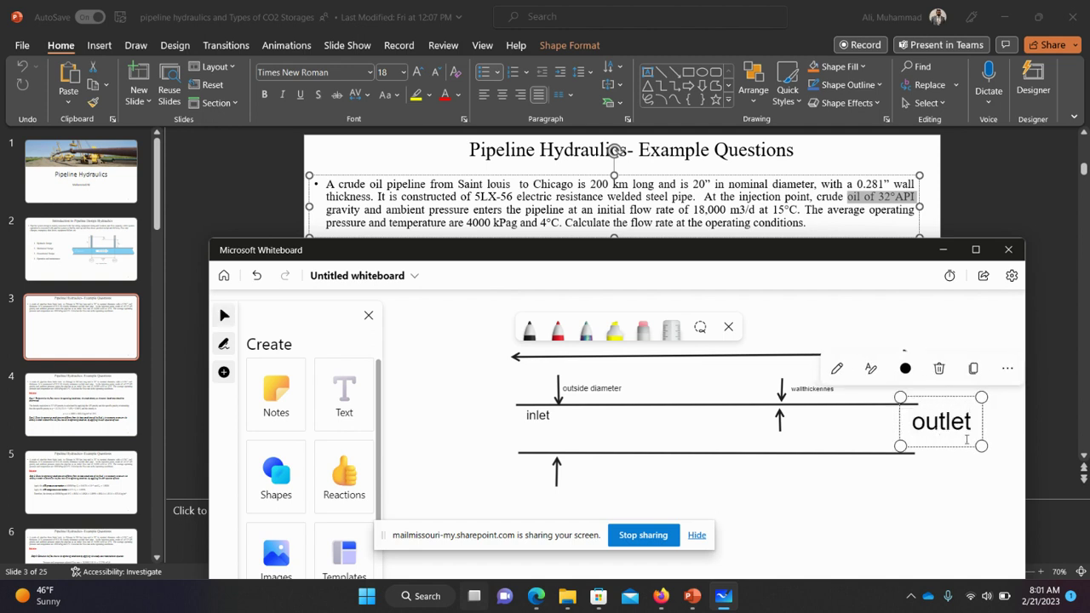
{"action": "left_click_drag", "start_coordinate": [981, 445], "coordinate": [926, 429]}
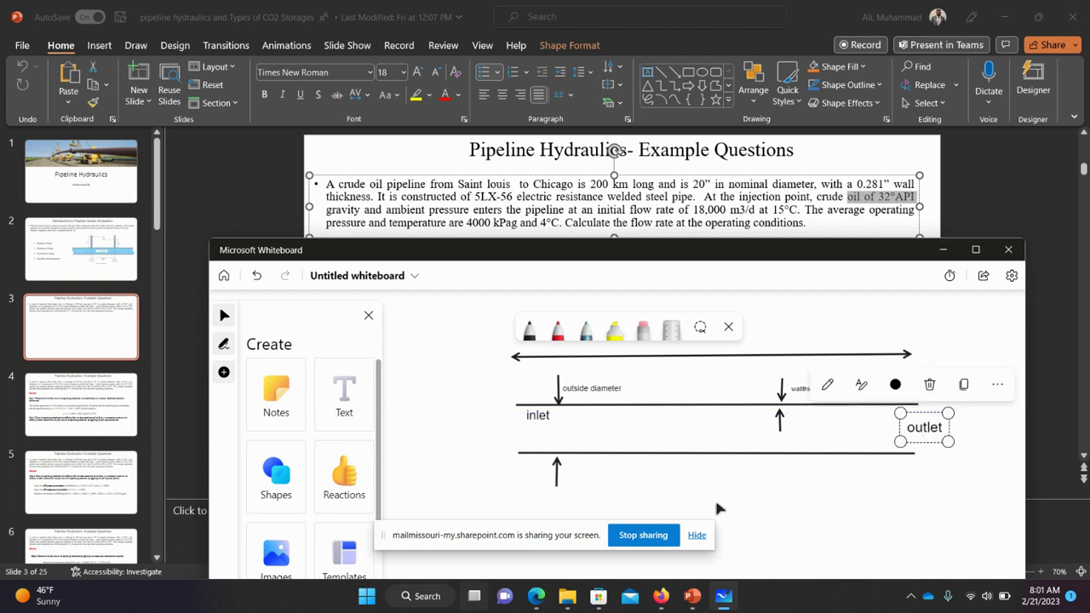
{"action": "left_click", "coordinate": [788, 492]}
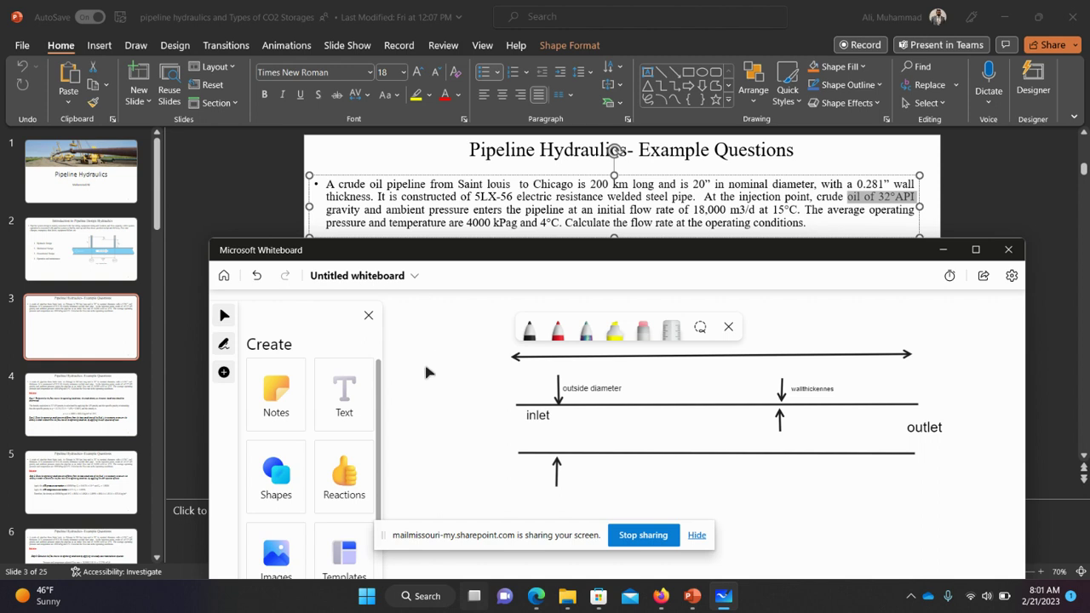
Draw a blue rectangle at the top left as the storage tank
{"action": "left_click", "coordinate": [278, 473]}
{"action": "left_click", "coordinate": [265, 375]}
{"action": "mouse_move", "coordinate": [395, 319]}
{"action": "left_mouse_down"}
{"action": "mouse_move", "coordinate": [411, 354]}
{"action": "mouse_move", "coordinate": [452, 383]}
{"action": "left_mouse_up"}
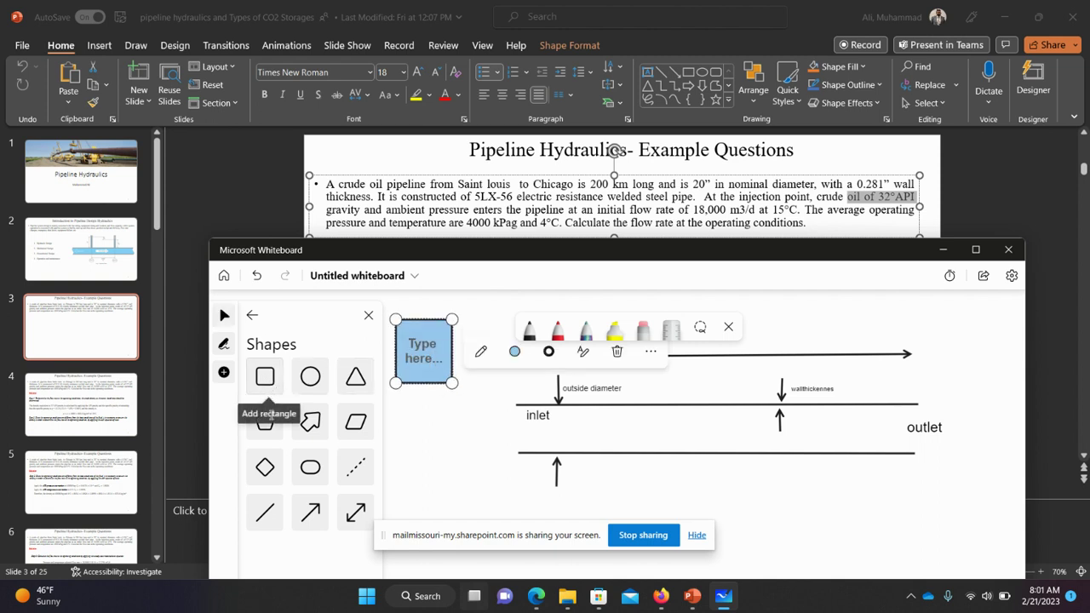
{"action": "left_click", "coordinate": [252, 317]}
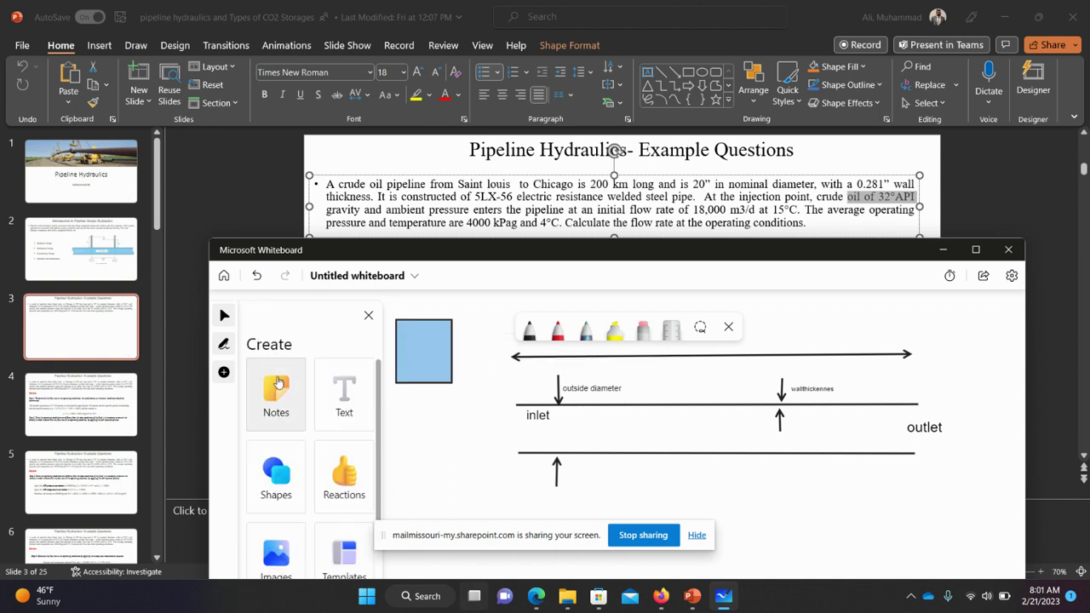
Label the tank box 'oil storage' and shrink the text to fit inside it
{"action": "left_click", "coordinate": [415, 335]}
{"action": "type", "text": "oil storag"}
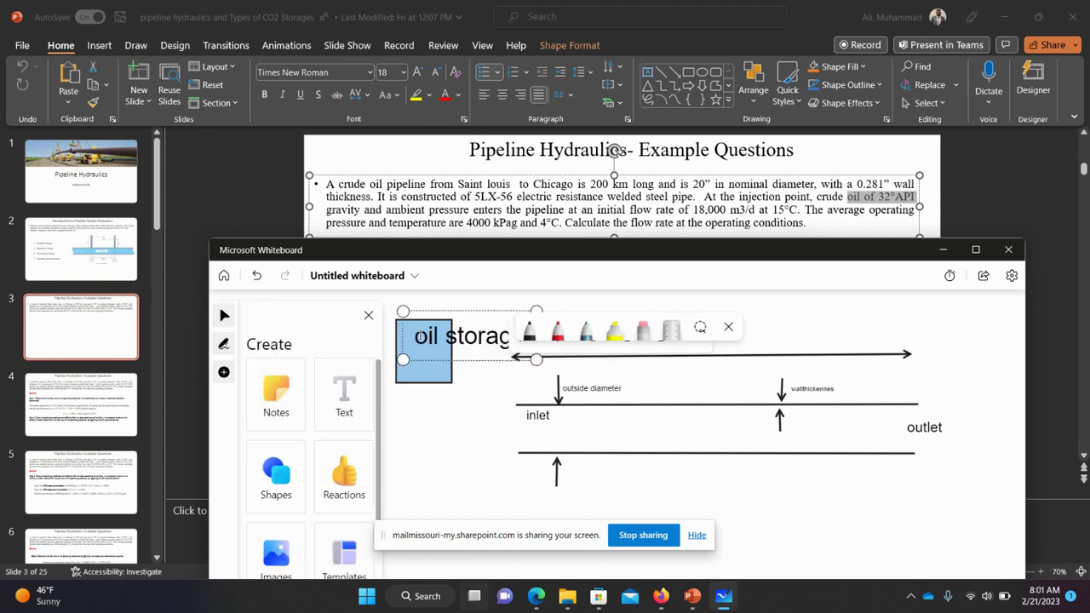
{"action": "type", "text": "e"}
{"action": "left_click_drag", "start_coordinate": [501, 347], "coordinate": [457, 330]}
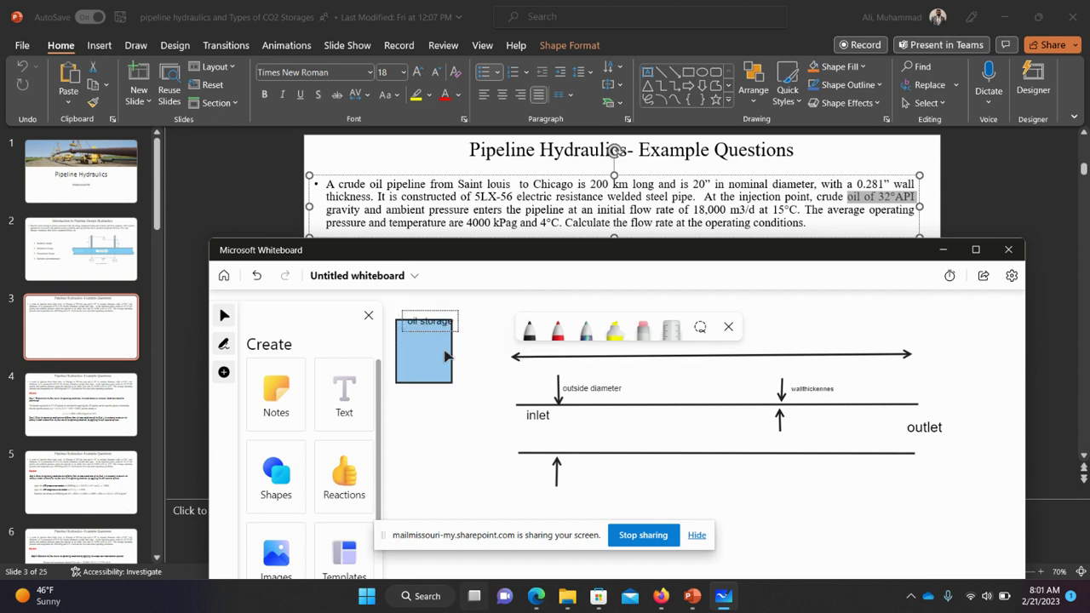
{"action": "left_click", "coordinate": [472, 321]}
{"action": "left_click", "coordinate": [441, 326]}
{"action": "left_click", "coordinate": [473, 321]}
{"action": "left_click", "coordinate": [430, 329]}
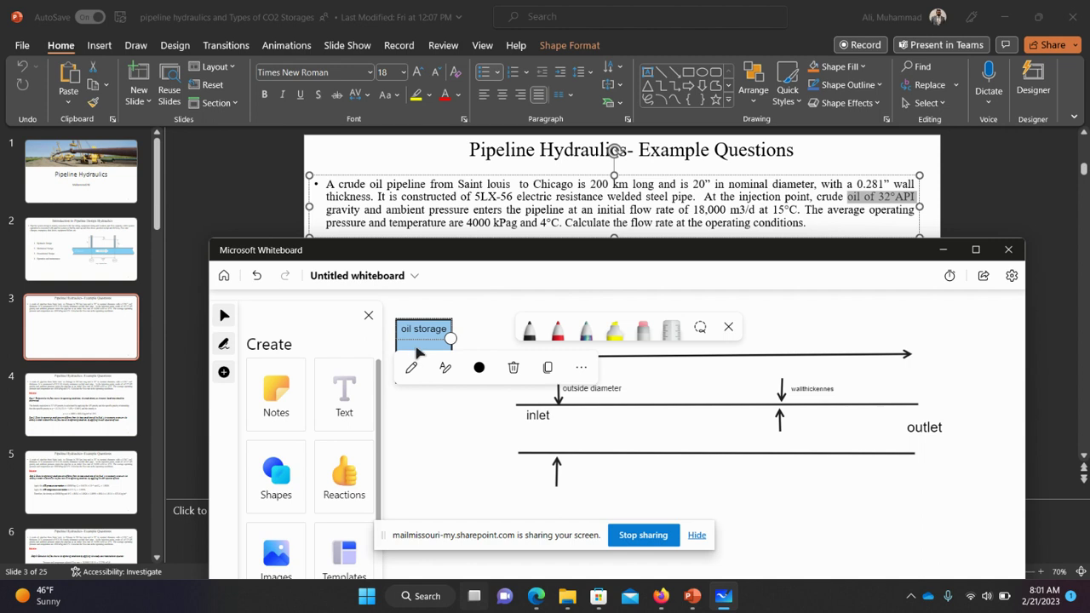
{"action": "left_click", "coordinate": [467, 332]}
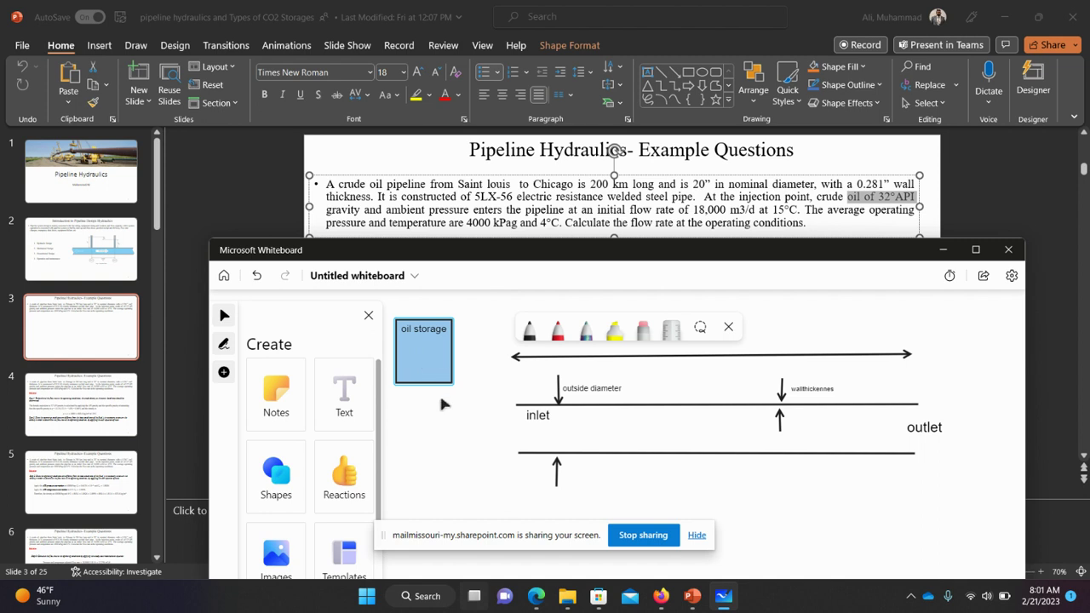
Draw a dashed line down from the tank and an arrow from it into the pipe inlet
{"action": "left_click", "coordinate": [274, 474]}
{"action": "left_click", "coordinate": [372, 461]}
{"action": "left_click_drag", "start_coordinate": [419, 400], "coordinate": [418, 457]}
{"action": "left_click", "coordinate": [310, 512]}
{"action": "left_click_drag", "start_coordinate": [417, 440], "coordinate": [519, 437]}
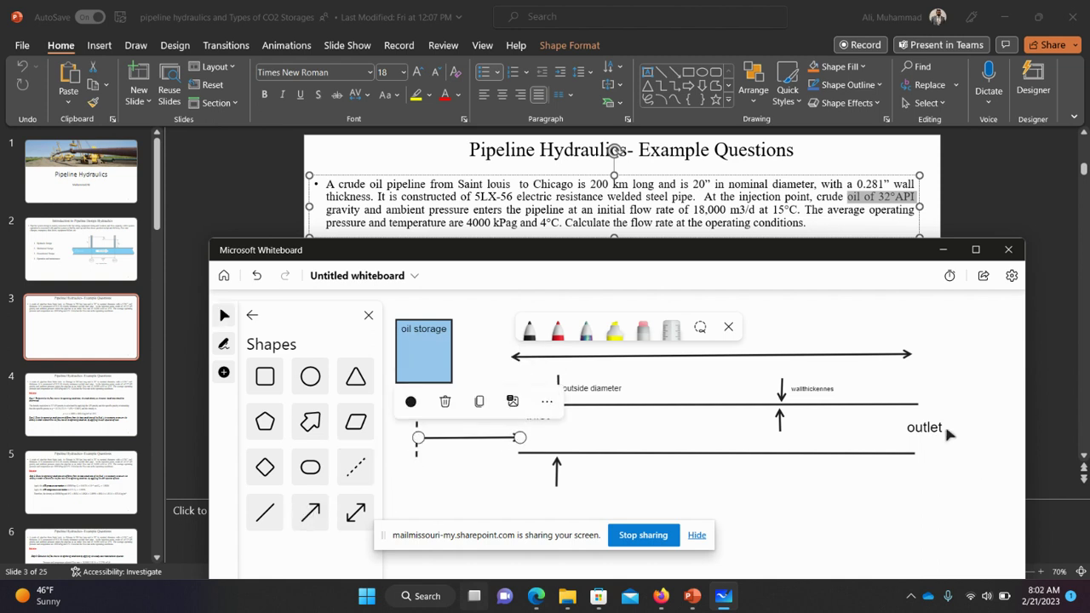
{"action": "left_click", "coordinate": [775, 485]}
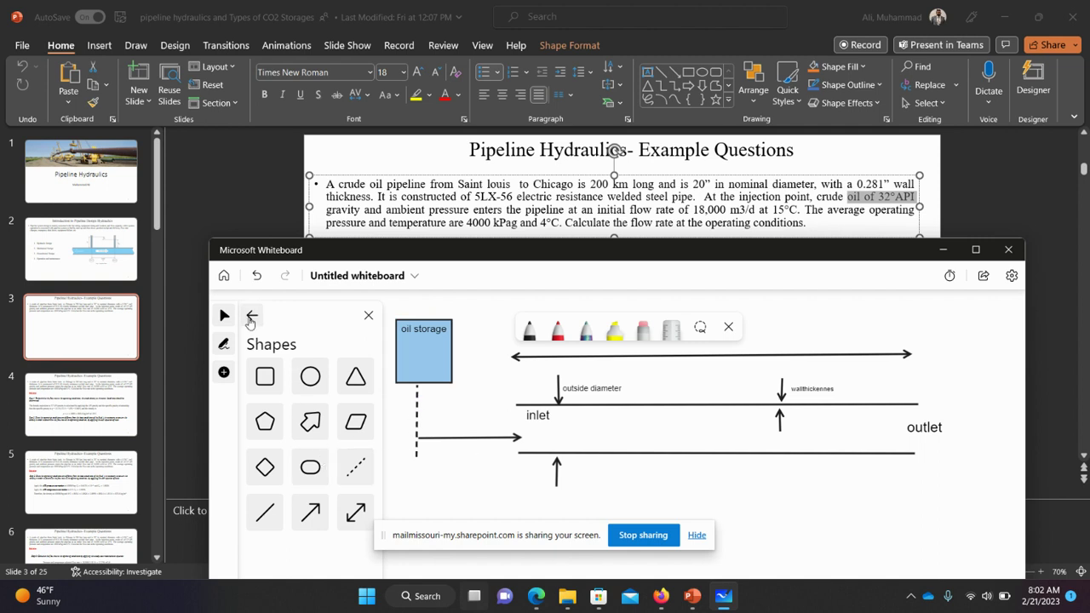
Add a small '32 aPI crude oil' label on the feed line
{"action": "left_click", "coordinate": [251, 317]}
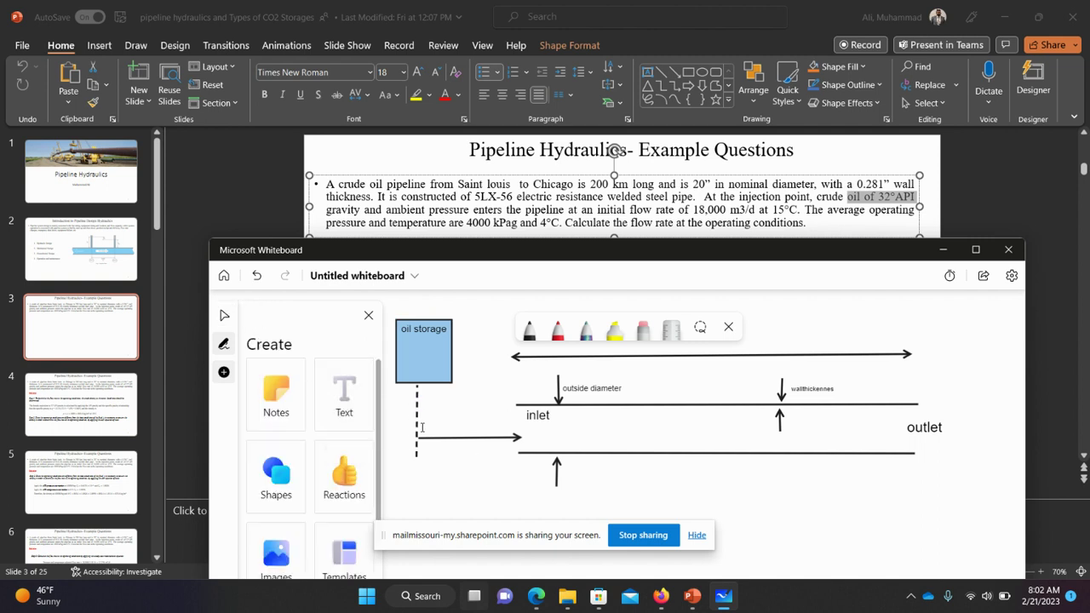
{"action": "left_click", "coordinate": [450, 425]}
{"action": "type", "text": "32"}
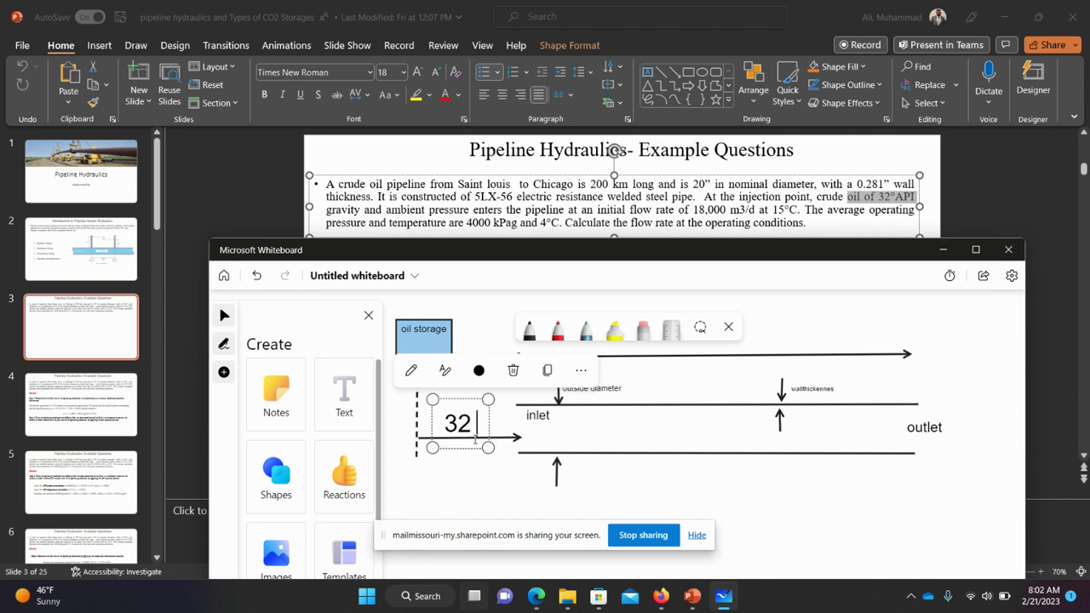
{"action": "type", "text": " aPI crude oil"}
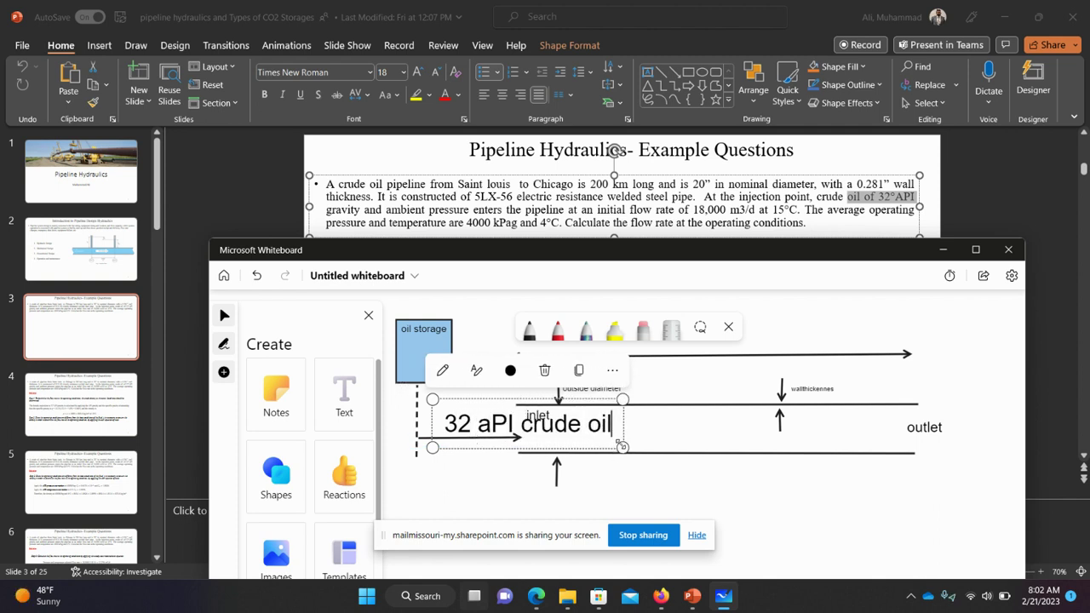
{"action": "left_click_drag", "start_coordinate": [579, 443], "coordinate": [478, 410]}
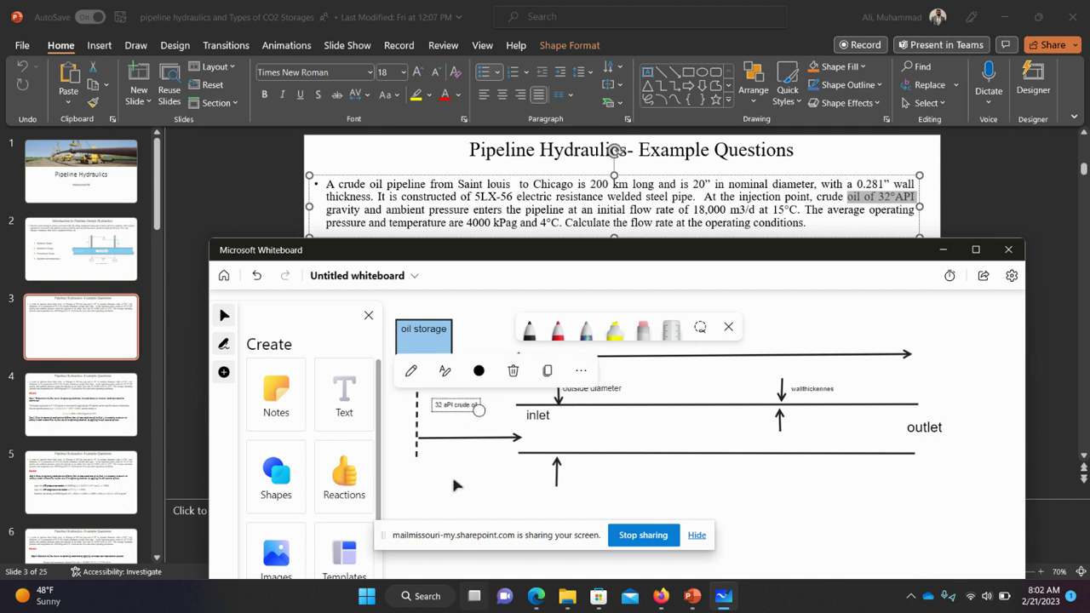